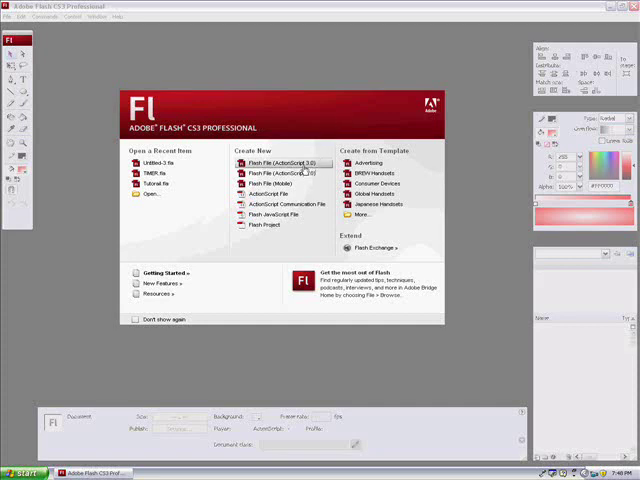
# Step: Start a new ActionScript 2.0 document and set the oval fill to a radial gradient
pyautogui.click(282, 173)
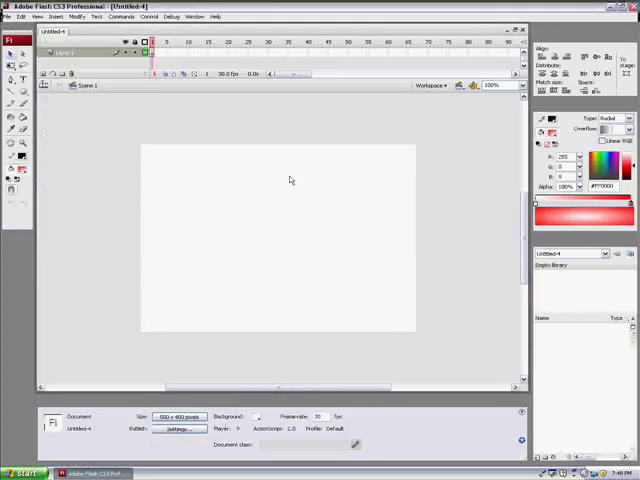
pyautogui.click(23, 96)
pyautogui.click(20, 169)
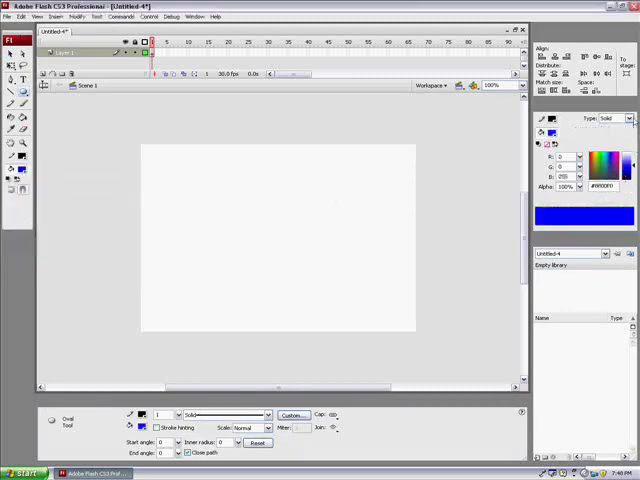
pyautogui.click(629, 119)
pyautogui.click(610, 147)
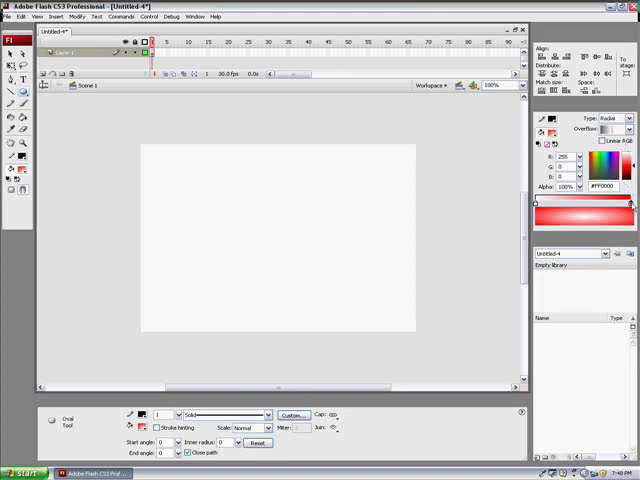
# Step: Make the gradient's outer stop blue and draw a tiny ball near the stage's upper right
pyautogui.doubleClick(630, 203)
pyautogui.click(513, 256)
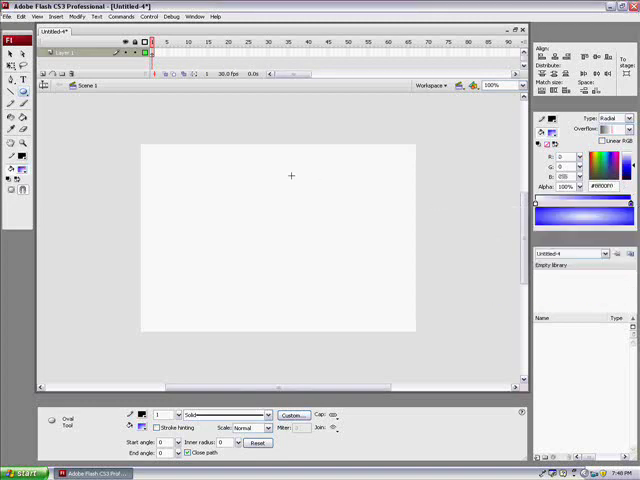
pyautogui.moveTo(291, 176); pyautogui.dragTo(310, 188)
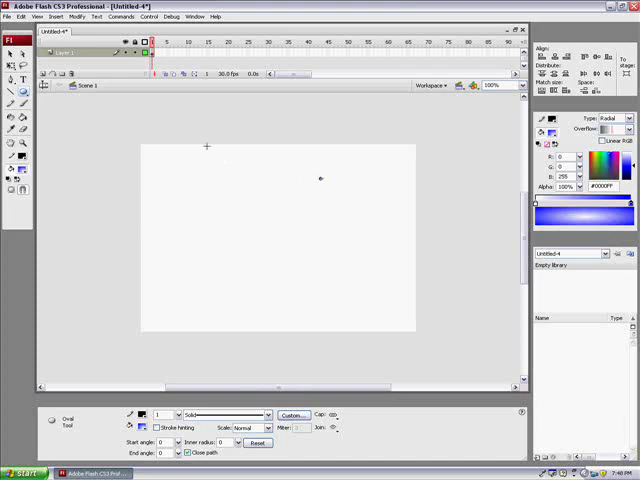
# Step: Convert the tiny ball into the movie clip symbol smallBall_mc and enter its editing mode
pyautogui.press('v')
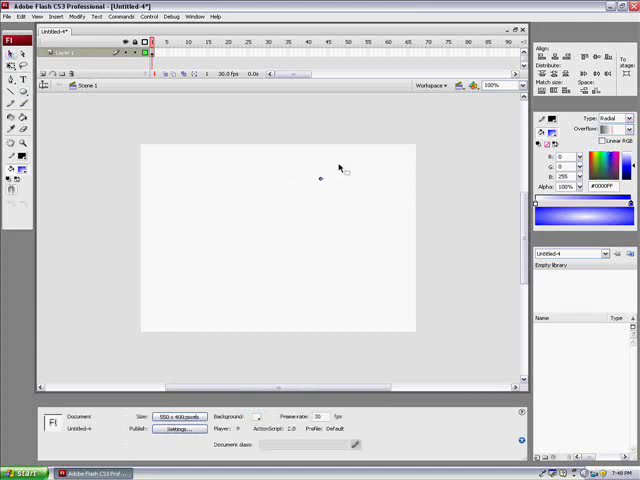
pyautogui.click(320, 179)
pyautogui.rightClick(320, 181)
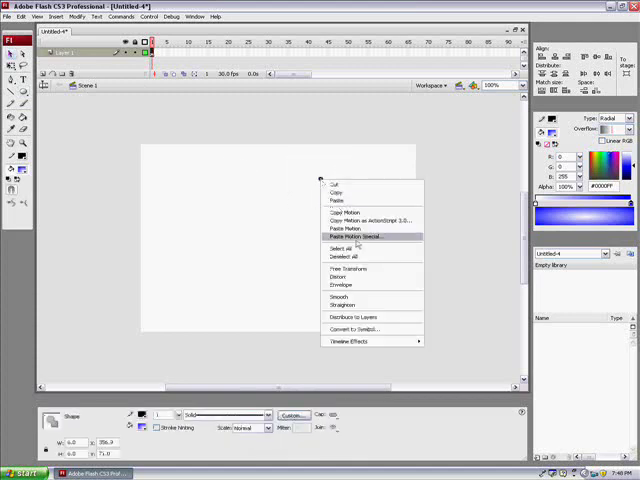
pyautogui.click(357, 330)
pyautogui.write('smallball_mc')
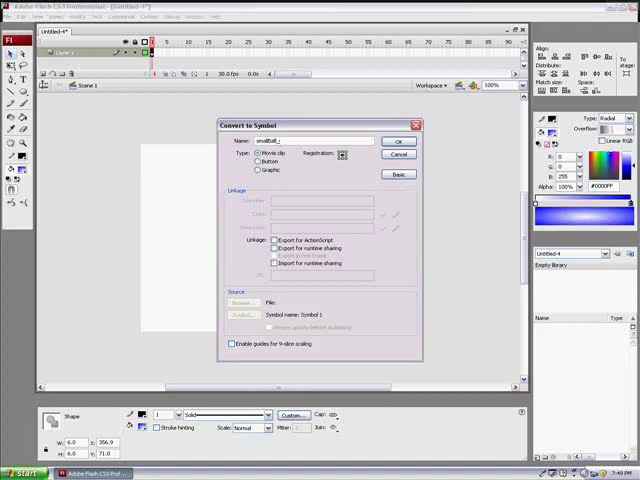
pyautogui.click(398, 141)
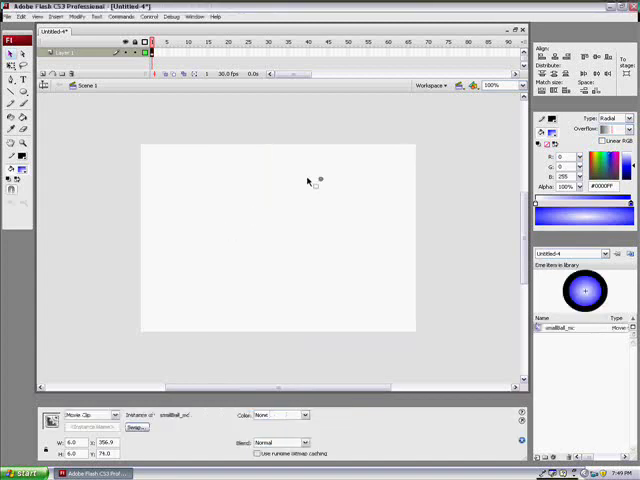
pyautogui.doubleClick(320, 179)
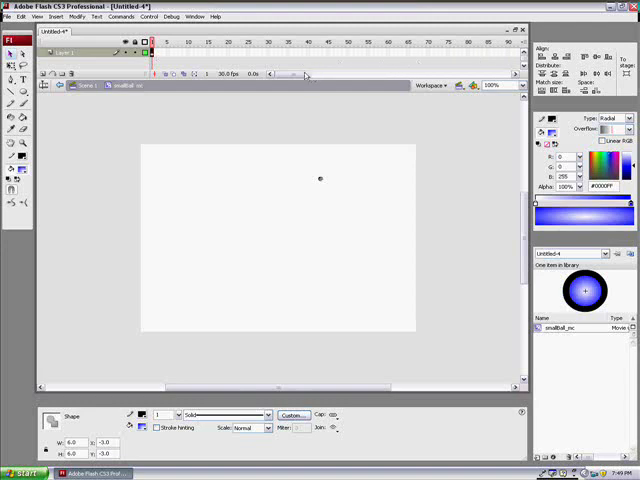
pyautogui.moveTo(304, 74); pyautogui.dragTo(311, 74)
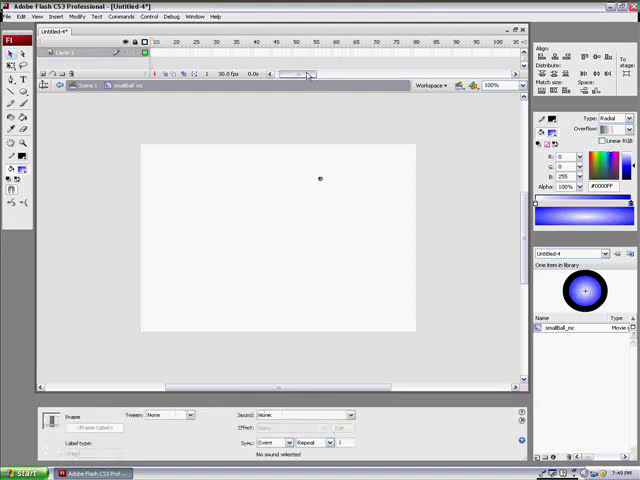
# Step: Insert a keyframe at frame 100 inside smallBall_mc and bring up its dot's context menu
pyautogui.rightClick(498, 52)
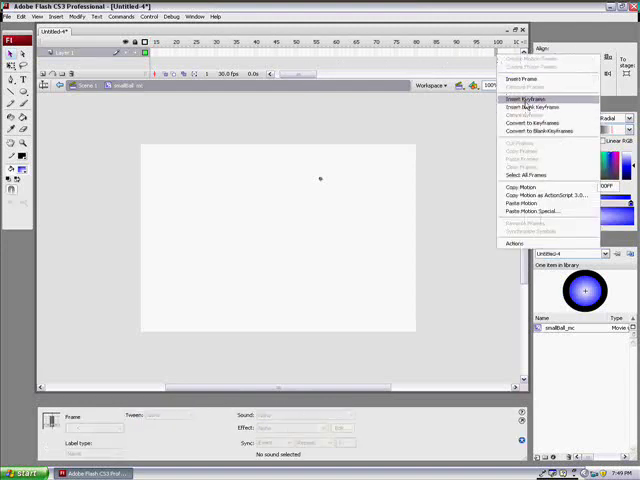
pyautogui.click(525, 99)
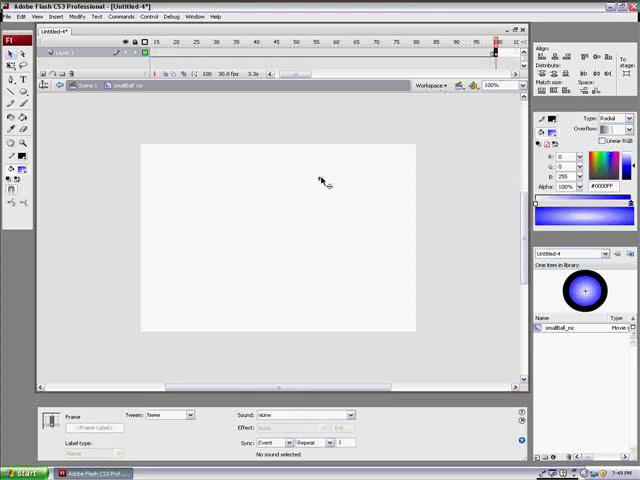
pyautogui.rightClick(322, 183)
# Step: Replace the frame-100 dot with a large blue gradient ball on the stage's left
pyautogui.click(335, 189)
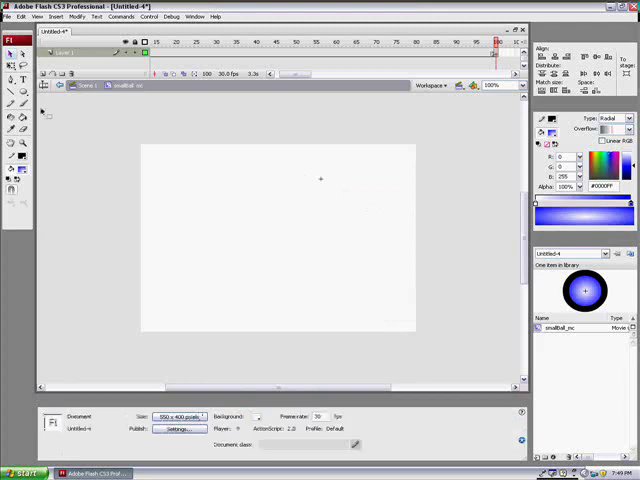
pyautogui.click(23, 110)
pyautogui.moveTo(280, 153); pyautogui.dragTo(141, 324)
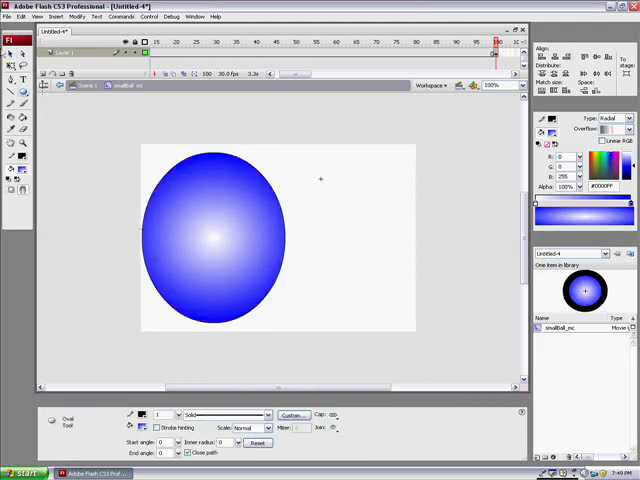
pyautogui.click(10, 52)
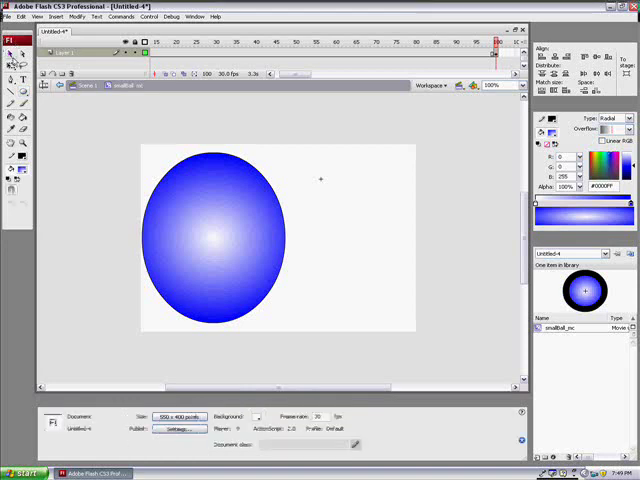
pyautogui.click(216, 52)
# Step: Apply a shape tween across frames 1–100 and return the playhead to frame 1
pyautogui.rightClick(216, 52)
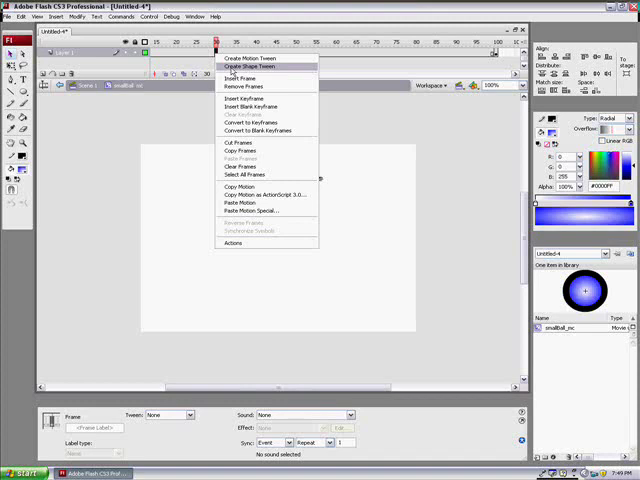
pyautogui.click(232, 67)
pyautogui.click(390, 148)
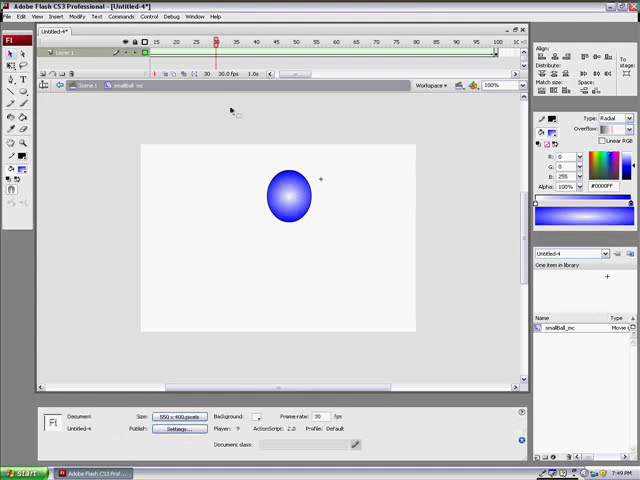
pyautogui.click(160, 55)
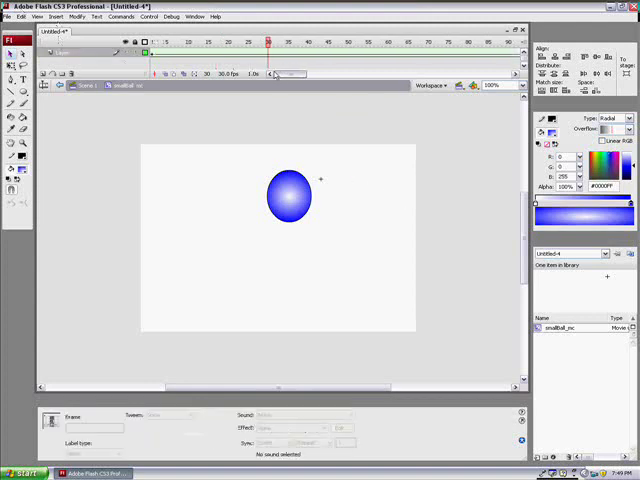
pyautogui.click(157, 42)
pyautogui.click(240, 143)
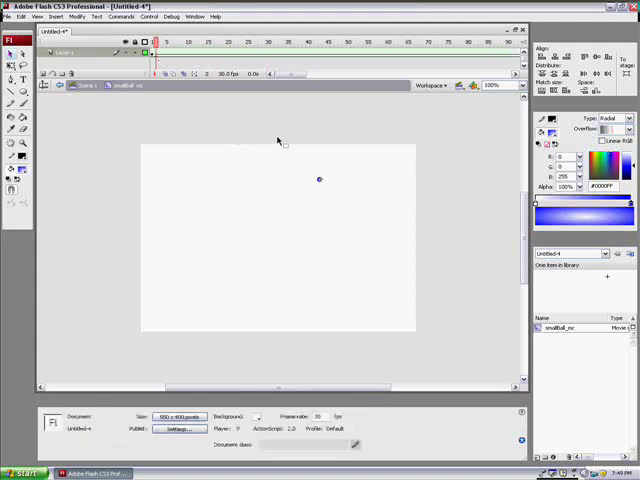
# Step: Preview the growing-ball animation twice with Ctrl+Enter, then select everything on the stage
pyautogui.hotkey('ctrl', 'Return')
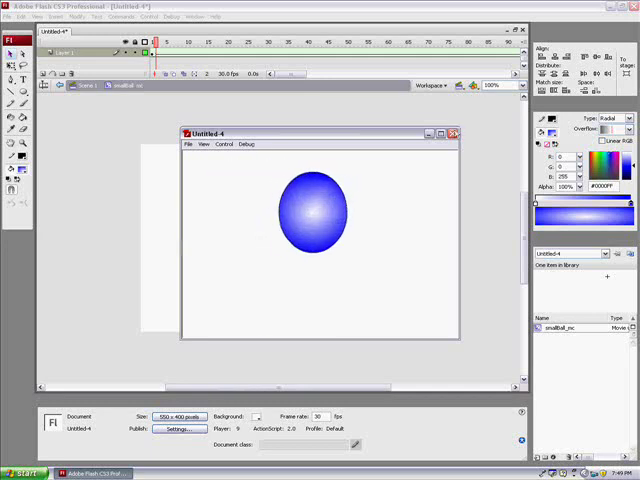
pyautogui.click(454, 133)
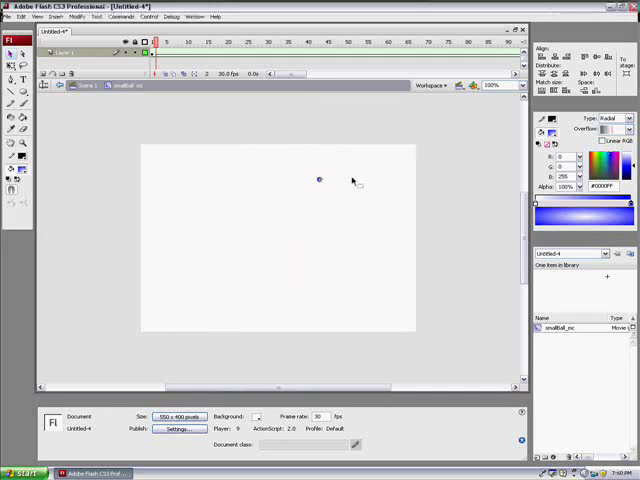
pyautogui.hotkey('ctrl', 'Return')
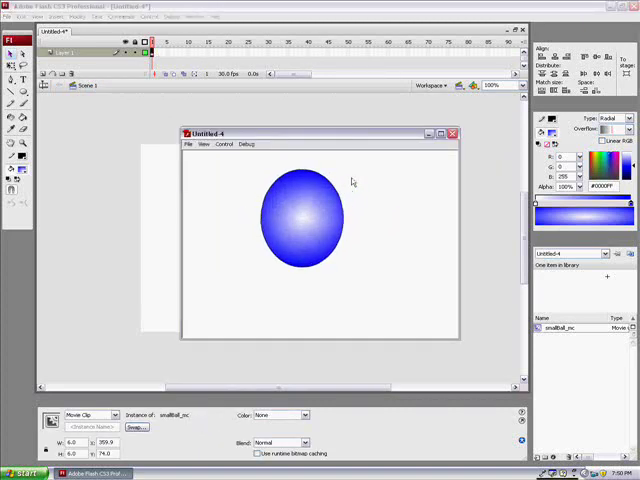
pyautogui.click(453, 133)
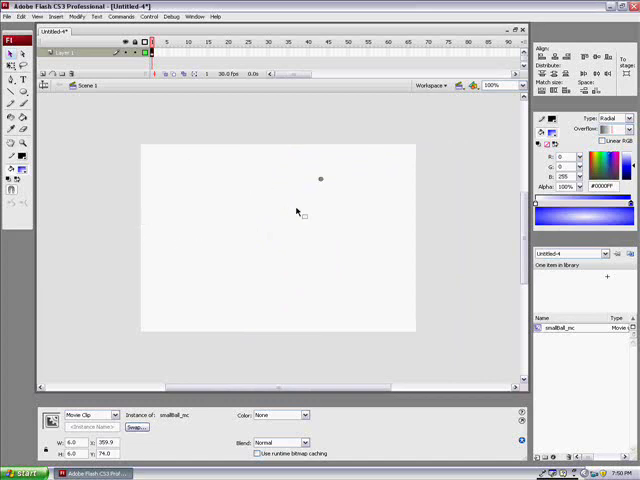
pyautogui.moveTo(117, 123); pyautogui.dragTo(445, 356)
pyautogui.click(318, 236)
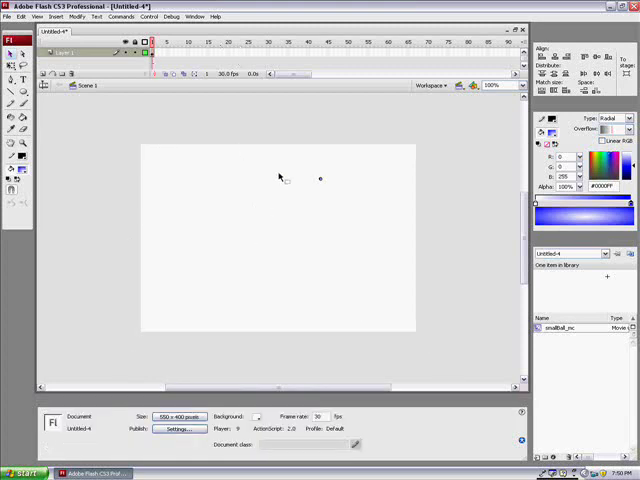
pyautogui.click(320, 180)
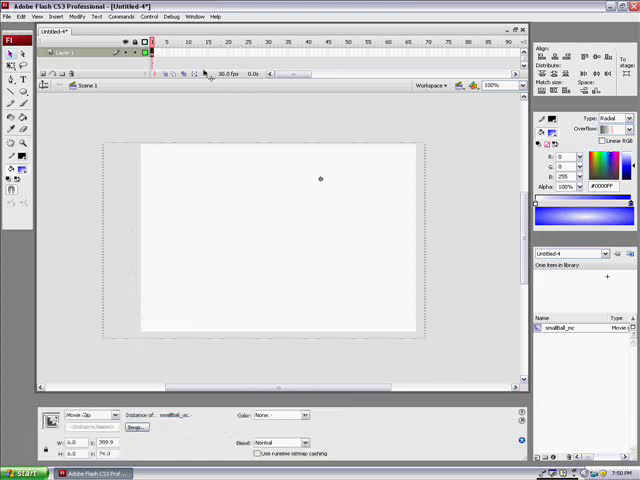
pyautogui.doubleClick(320, 180)
pyautogui.click(312, 55)
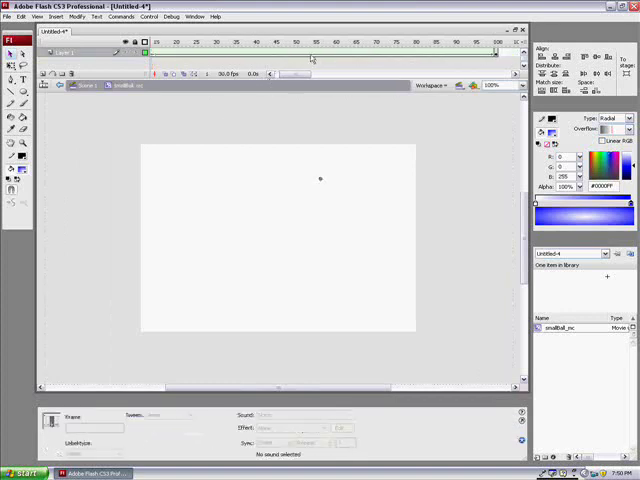
pyautogui.click(323, 52)
pyautogui.moveTo(305, 120); pyautogui.dragTo(372, 178)
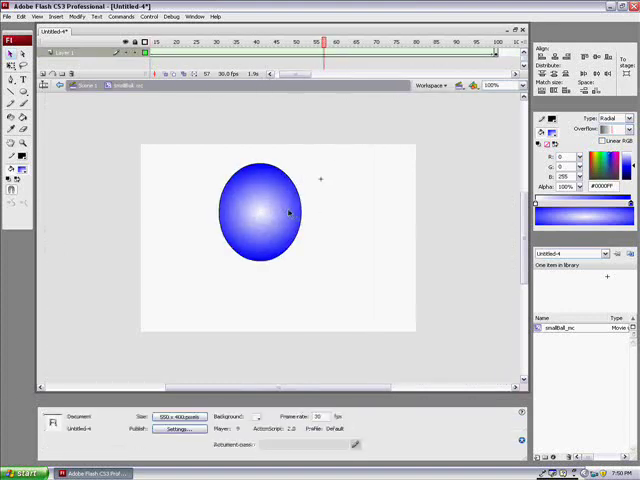
pyautogui.click(88, 86)
pyautogui.click(358, 176)
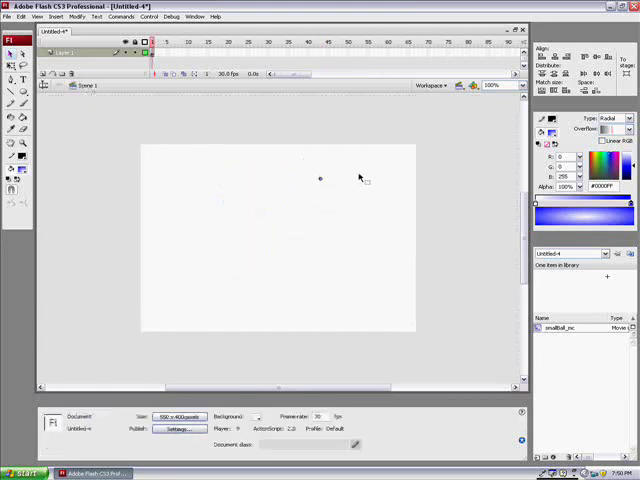